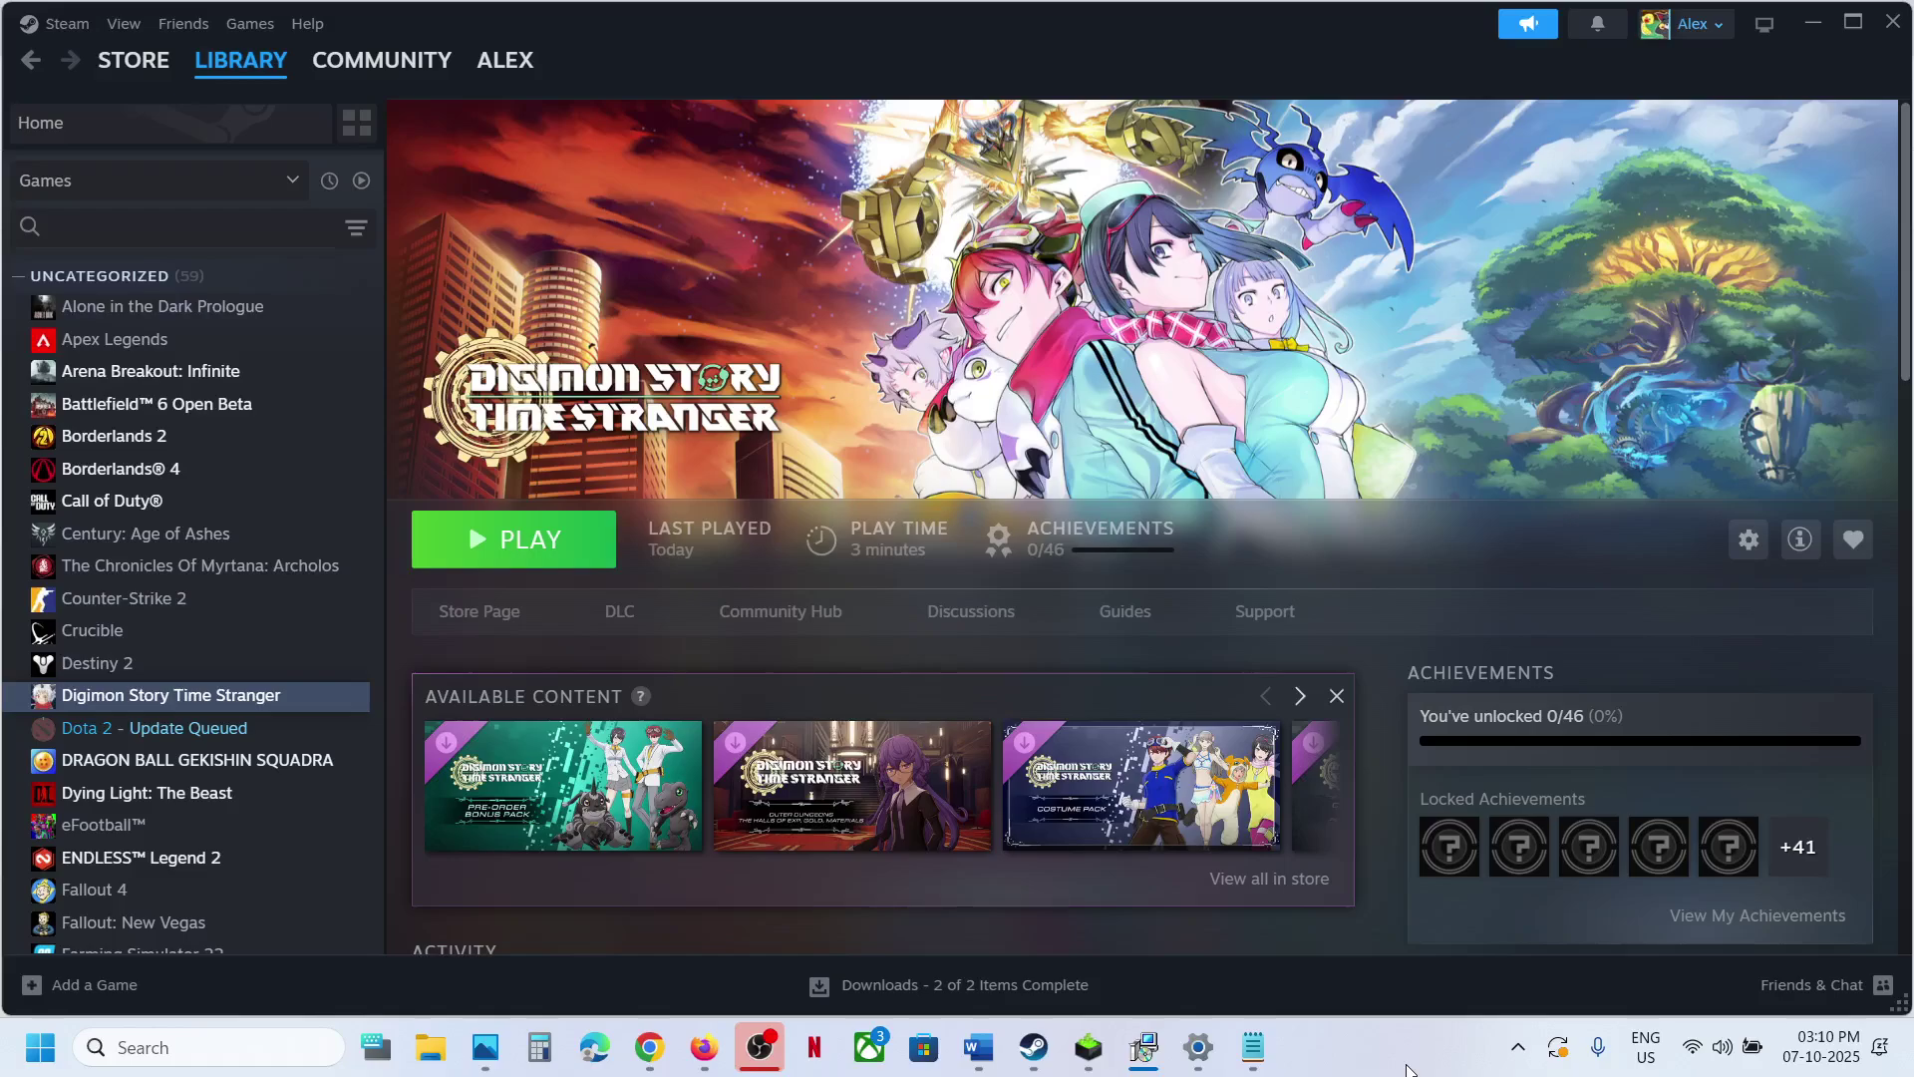
# Navigate C: > Program Files (x86) > Steam > userdata and open the user's numbered Steam ID folder
pyautogui.click(428, 1047)
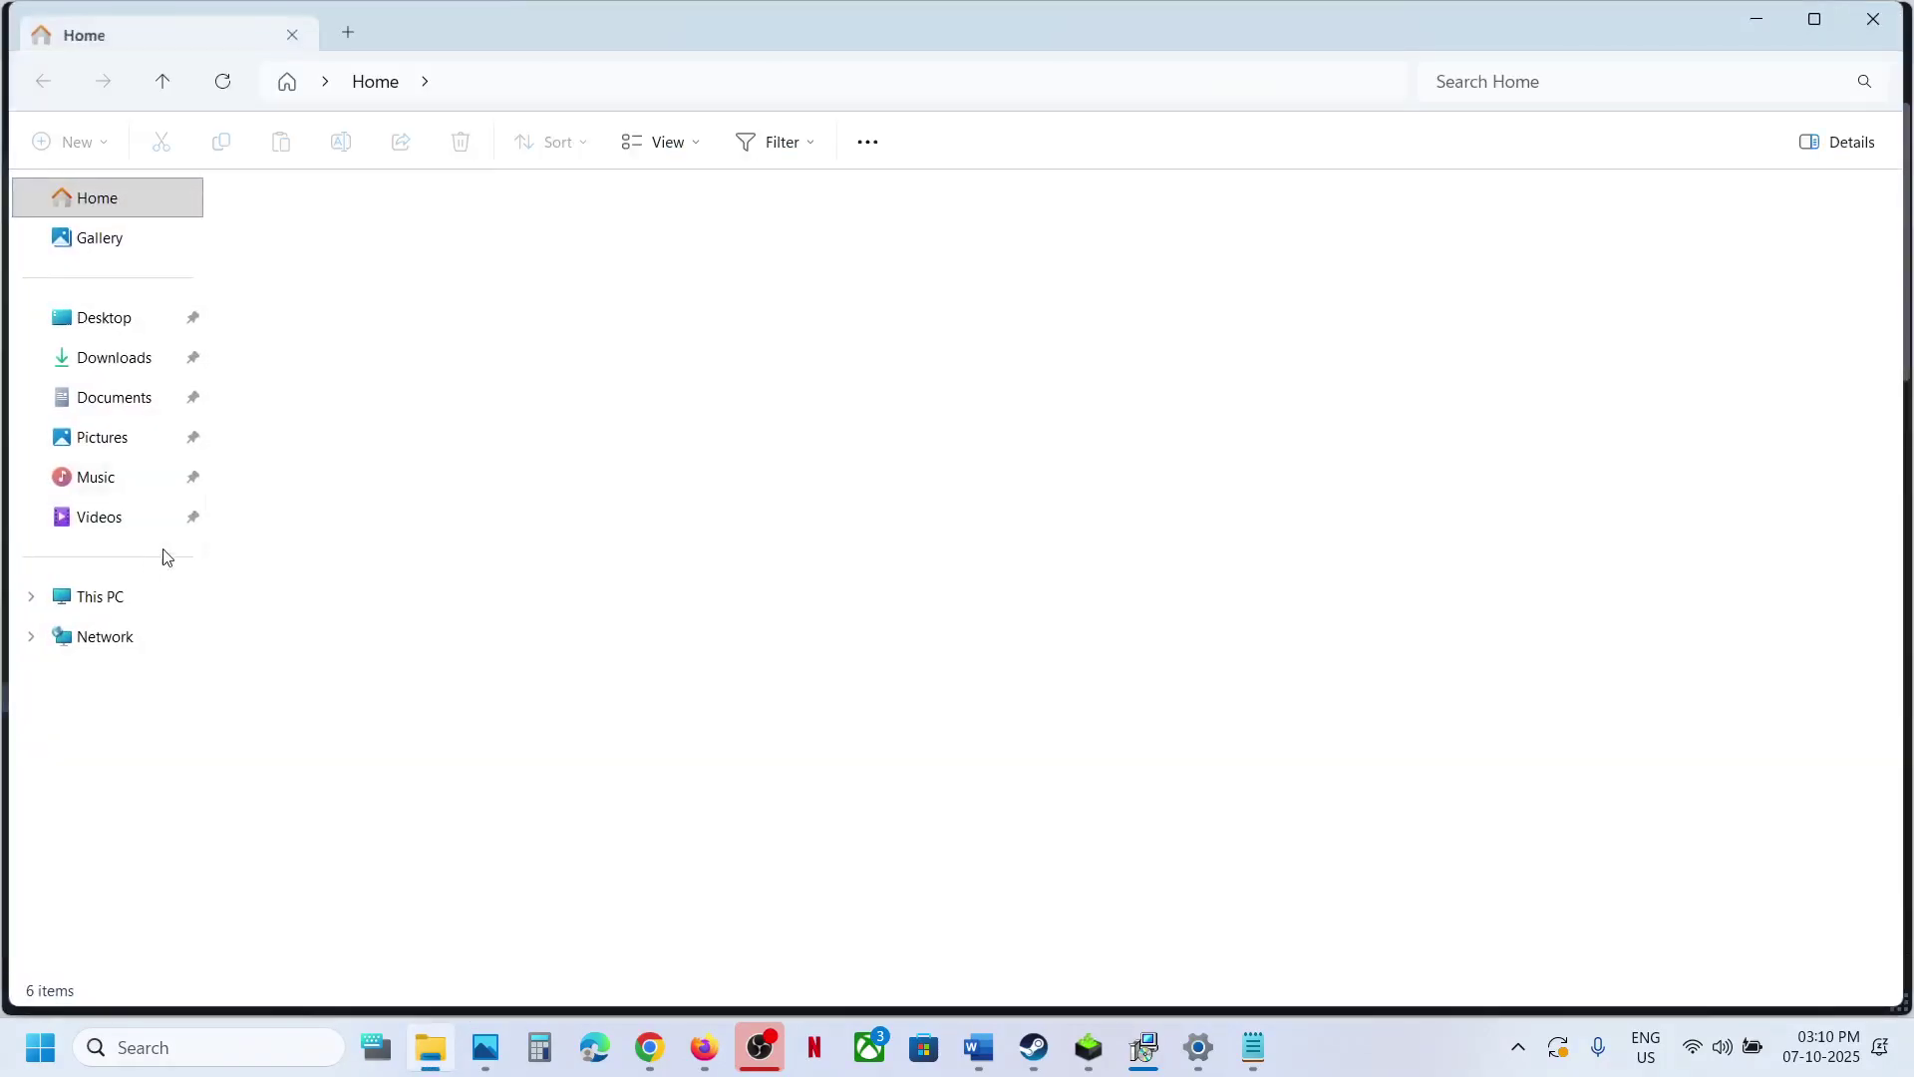
pyautogui.click(118, 596)
pyautogui.doubleClick(435, 238)
pyautogui.doubleClick(338, 595)
pyautogui.scroll(-3, 332, 603)
pyautogui.doubleClick(297, 845)
pyautogui.scroll(-5, 336, 703)
pyautogui.scroll(2, 355, 478)
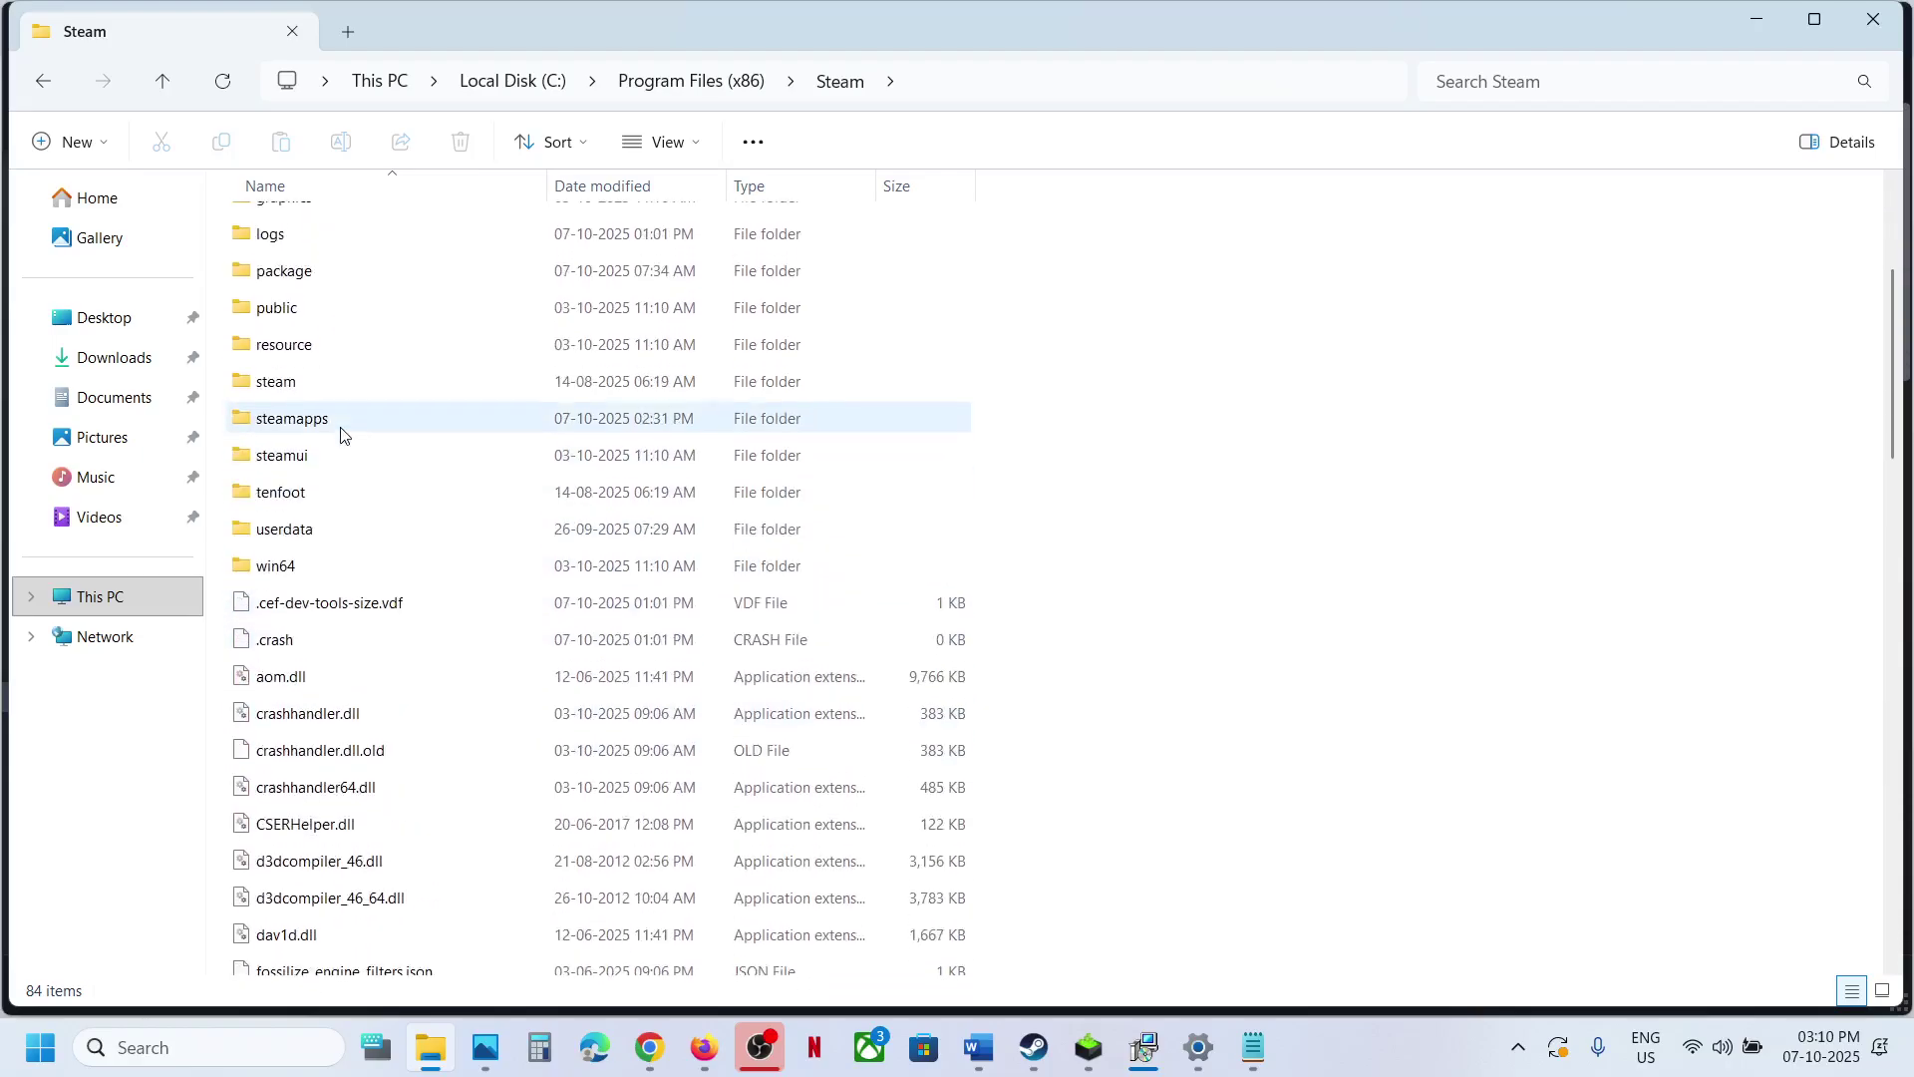
pyautogui.doubleClick(325, 534)
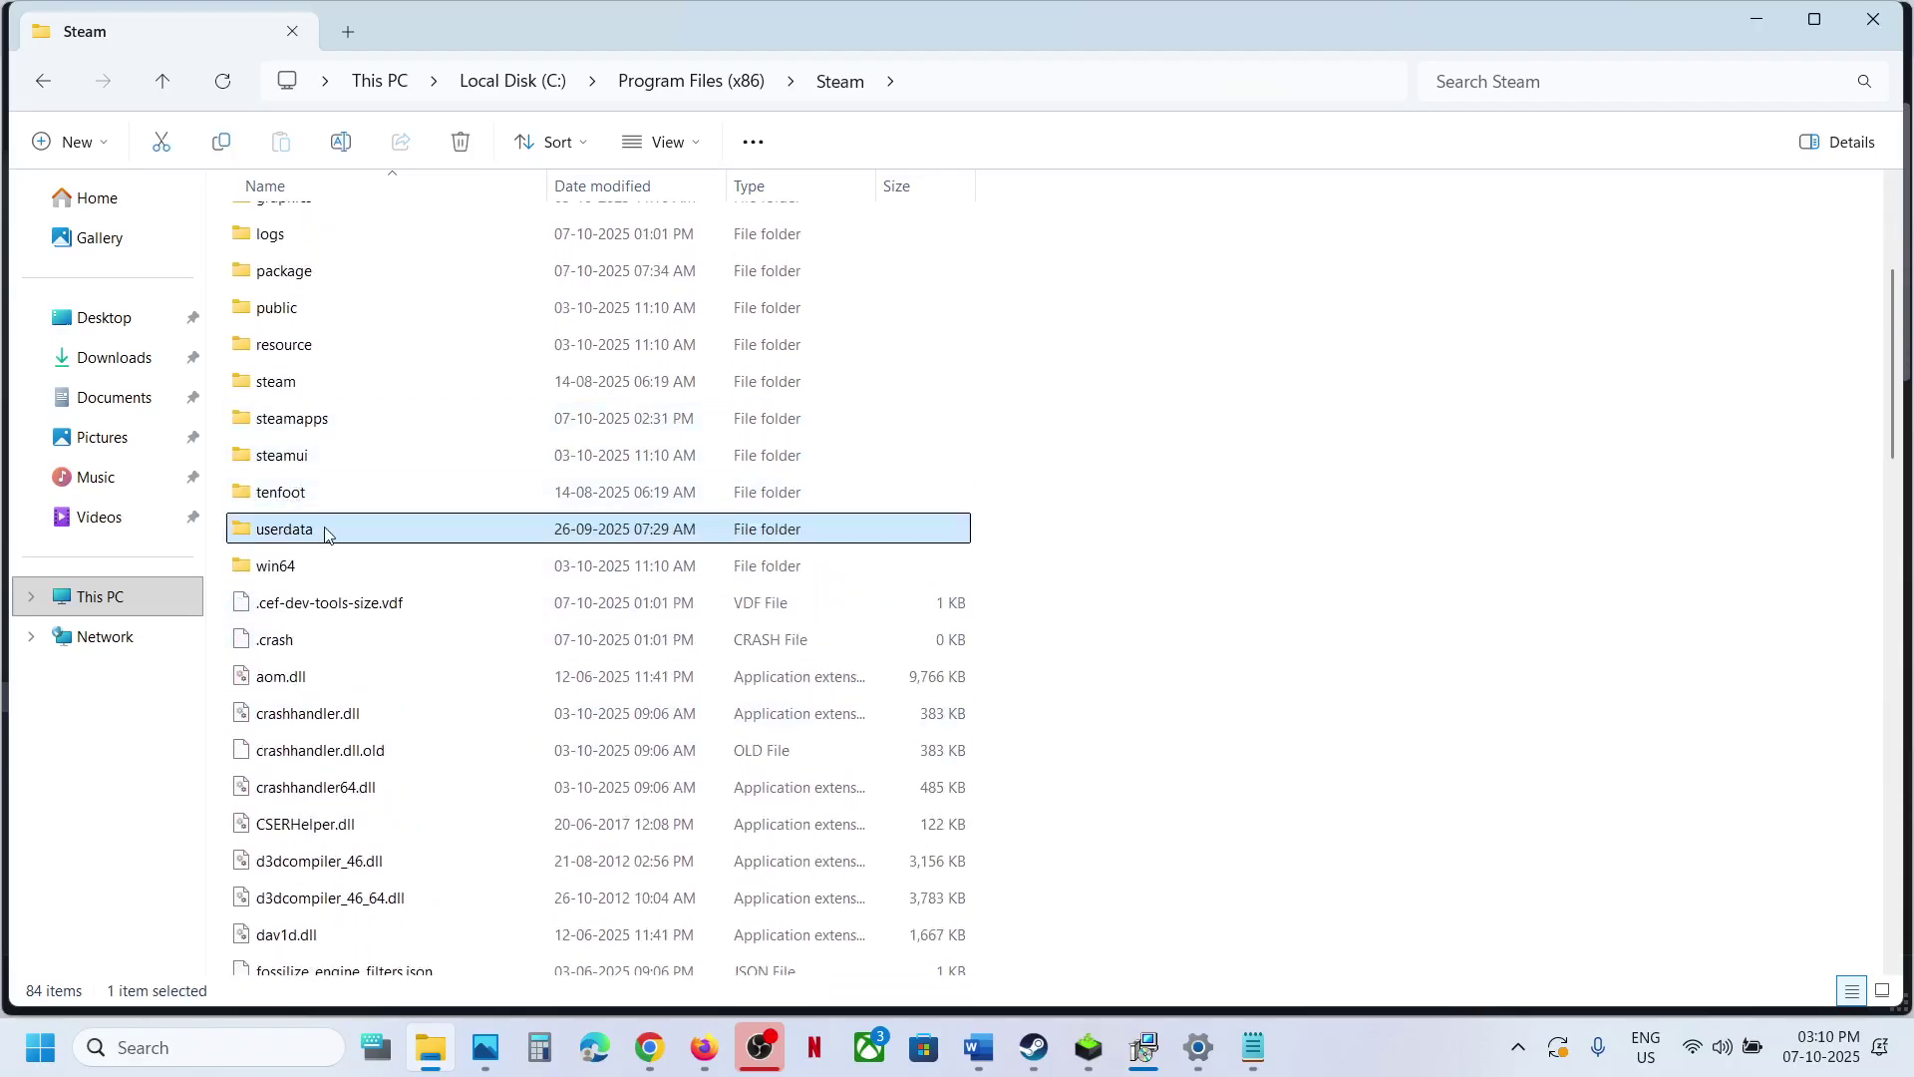
pyautogui.doubleClick(307, 236)
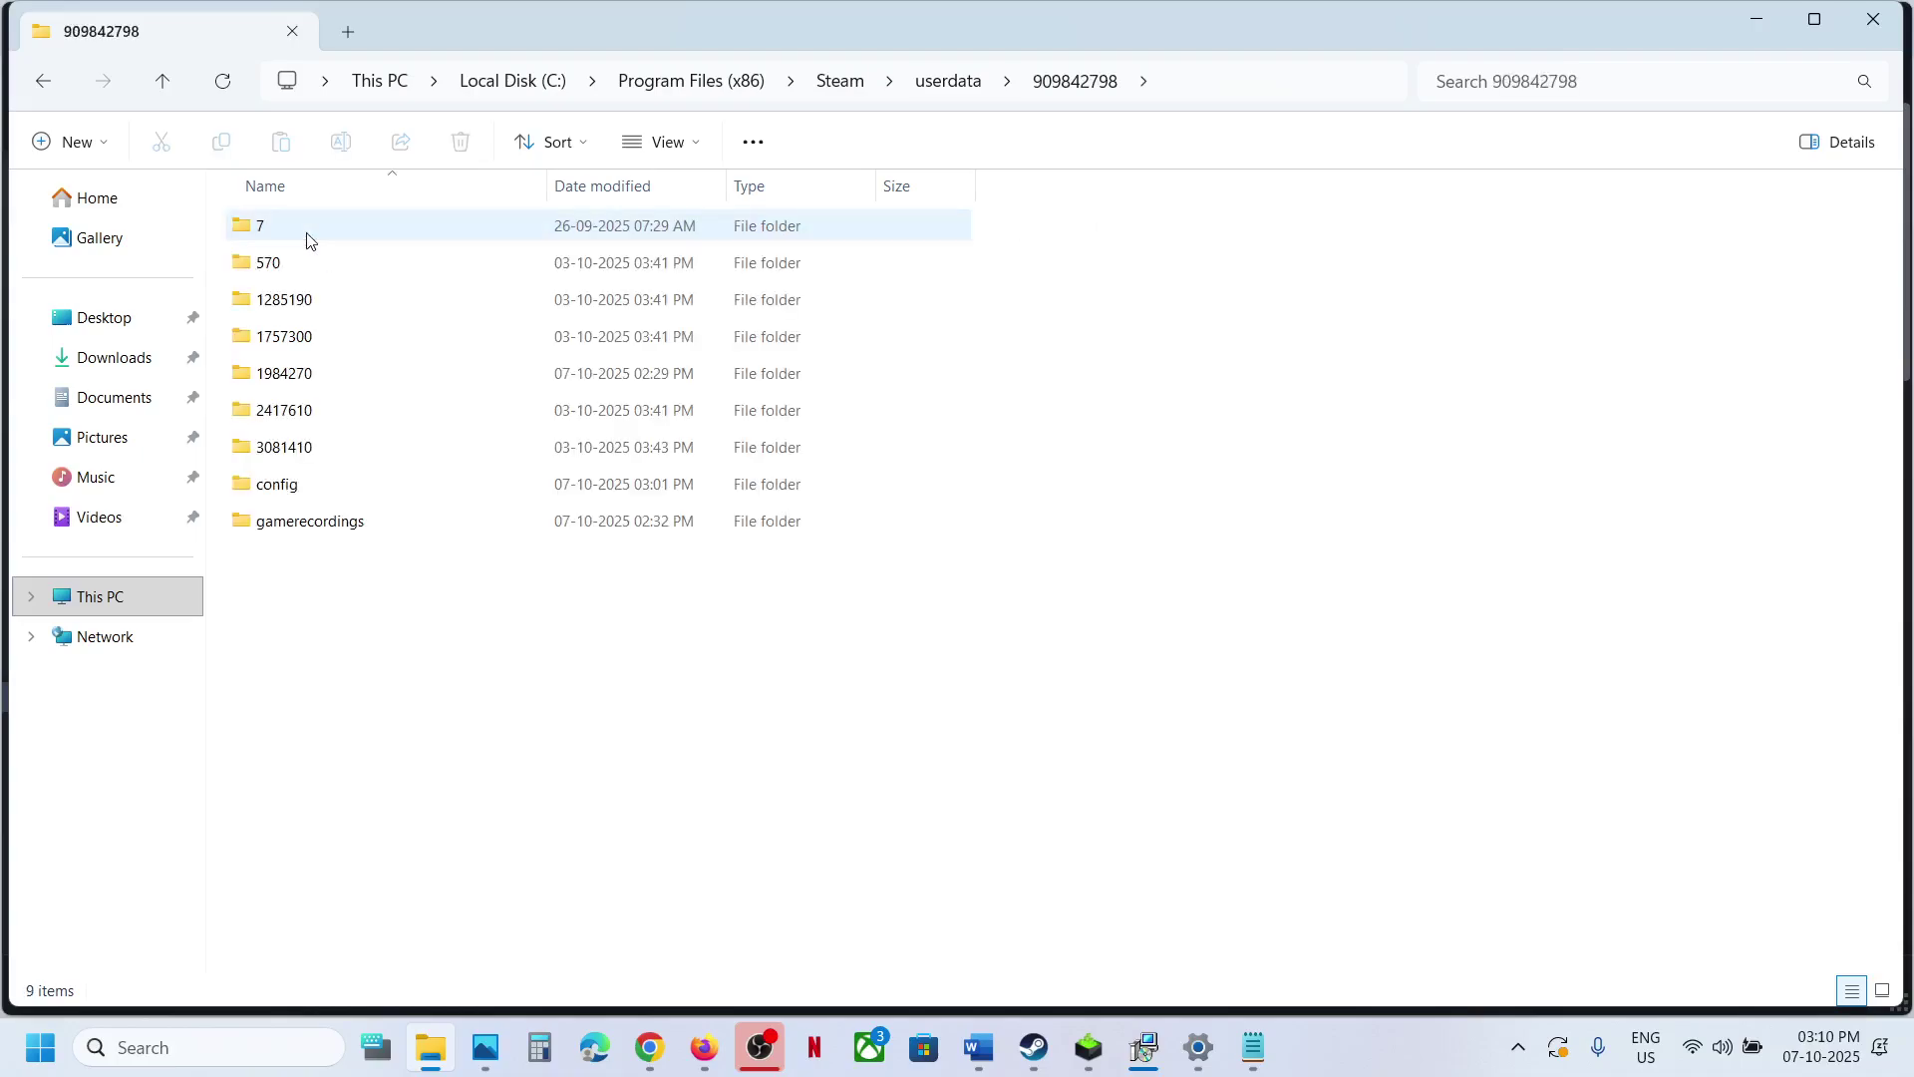
# Switch to the Word save-location notes and select the demo game number 3815860
pyautogui.click(978, 1047)
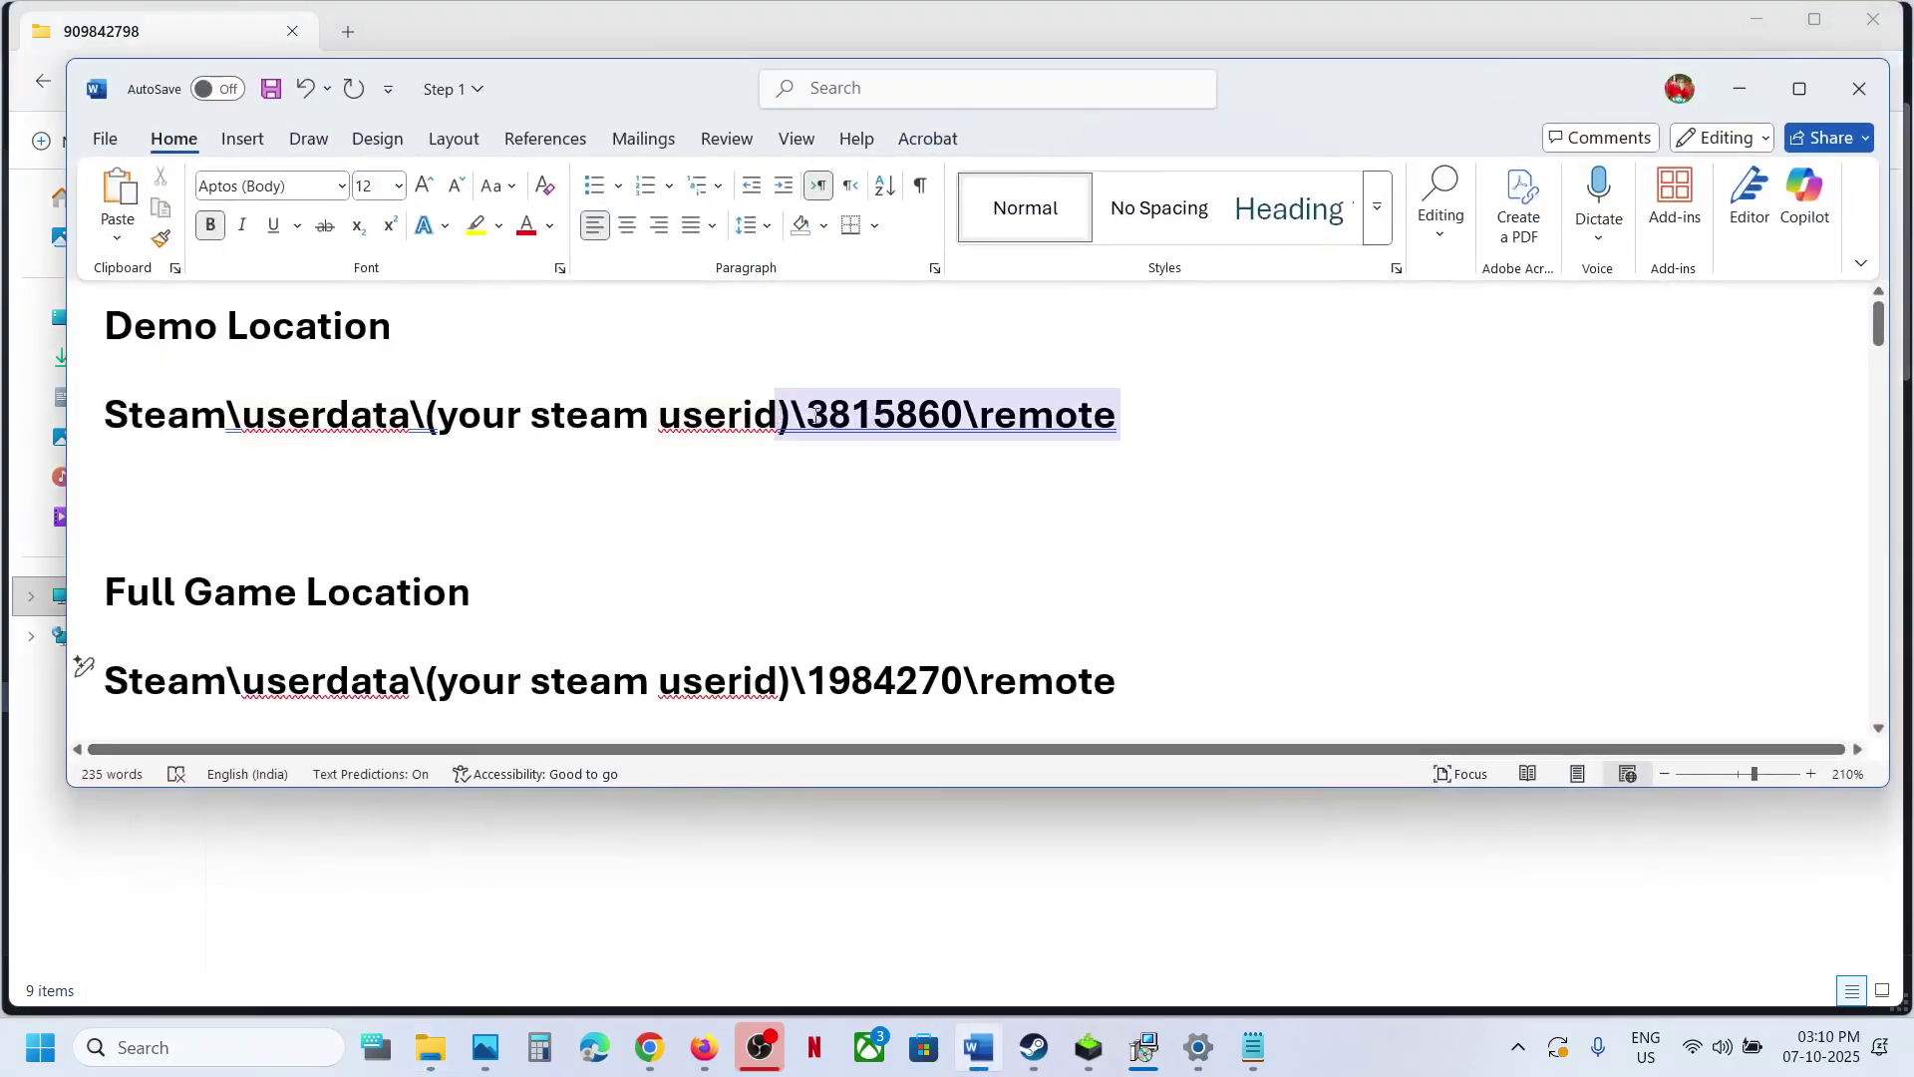
pyautogui.moveTo(815, 411); pyautogui.dragTo(962, 415)
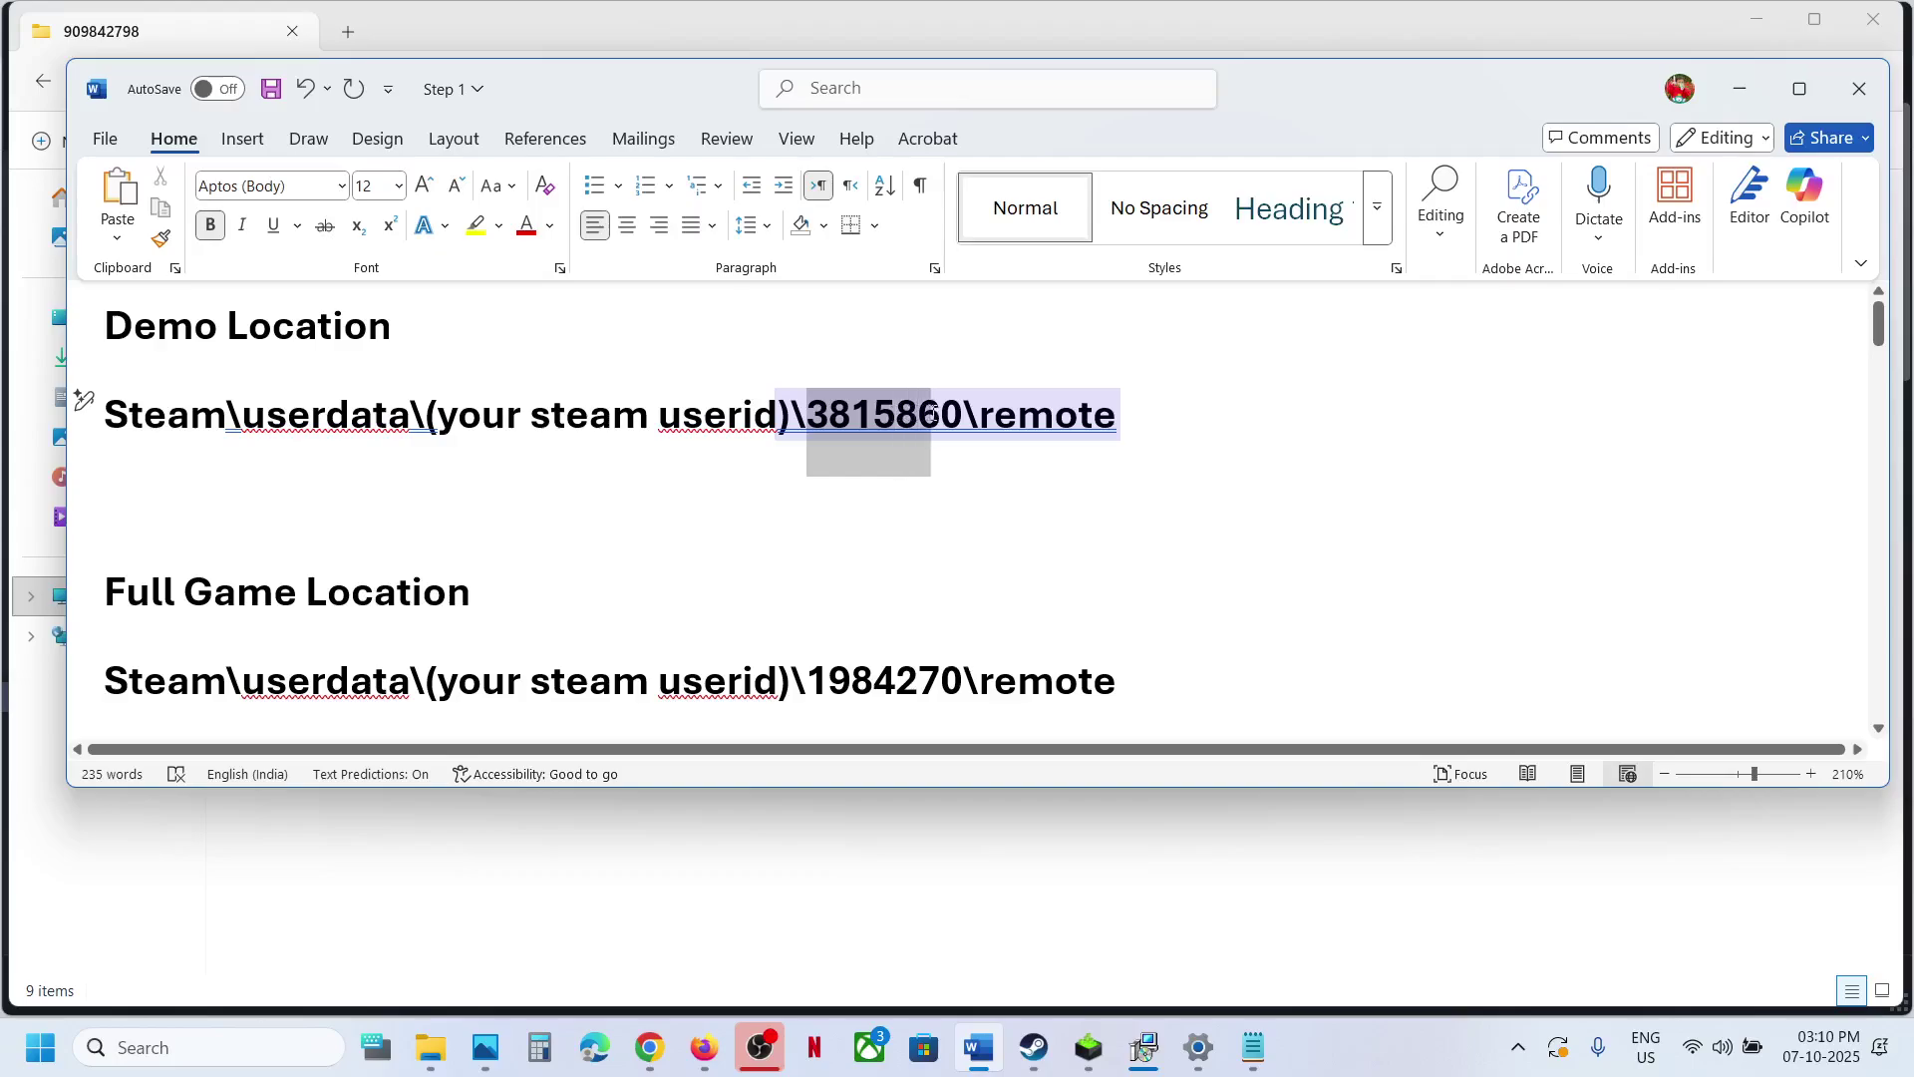